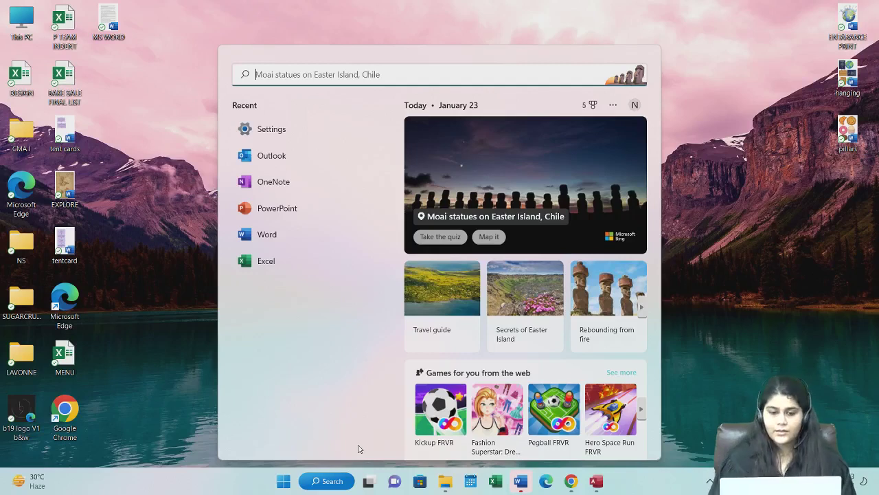
Launch Outlook by searching 'out' in the Start menu.
type("out")
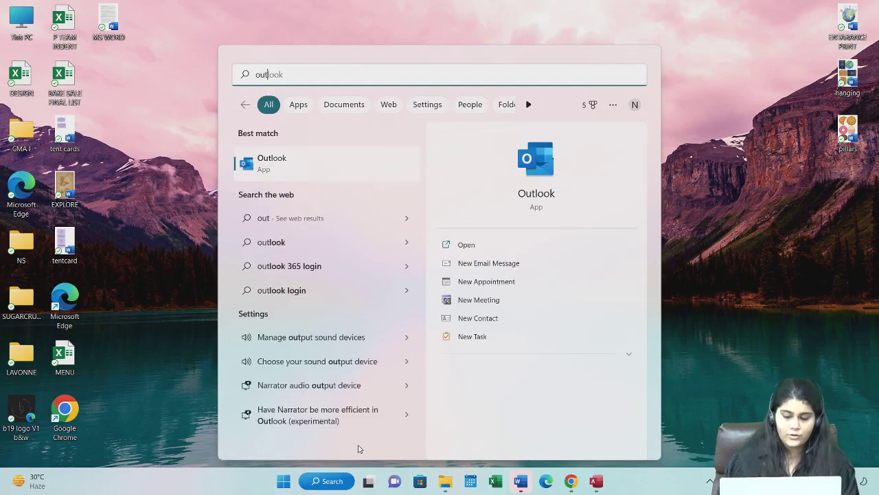
key("Return")
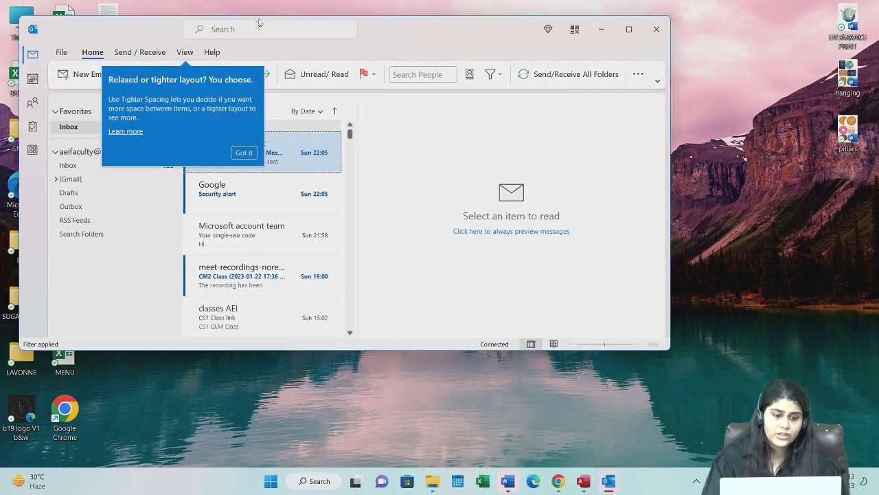
Dismiss the layout tip, maximize the window, collapse the account folders and show Tasks.
left_click(244, 152)
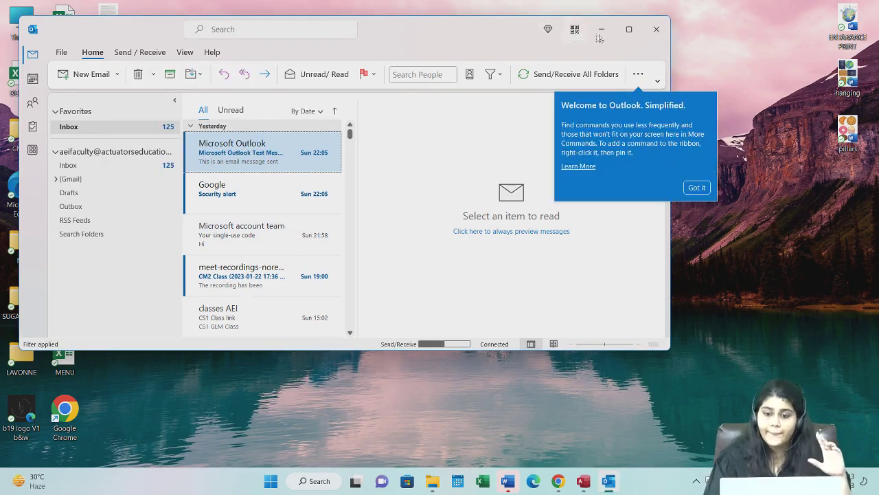
left_click(629, 29)
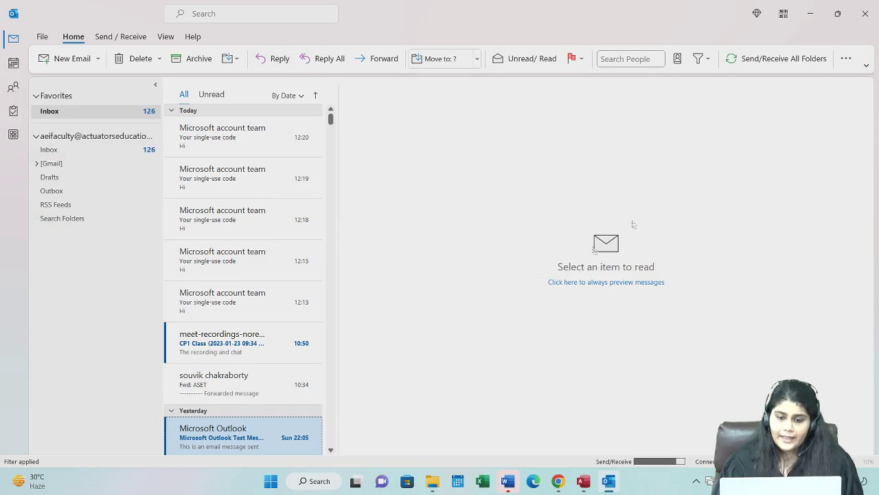
scroll(195, 100, "down", 3)
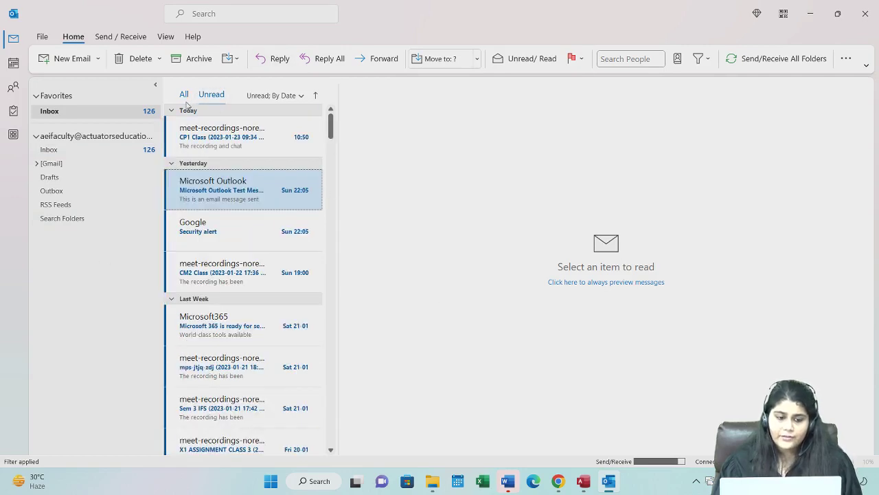
scroll(187, 101, "up", 3)
scroll(204, 103, "down", 3)
scroll(204, 103, "up", 3)
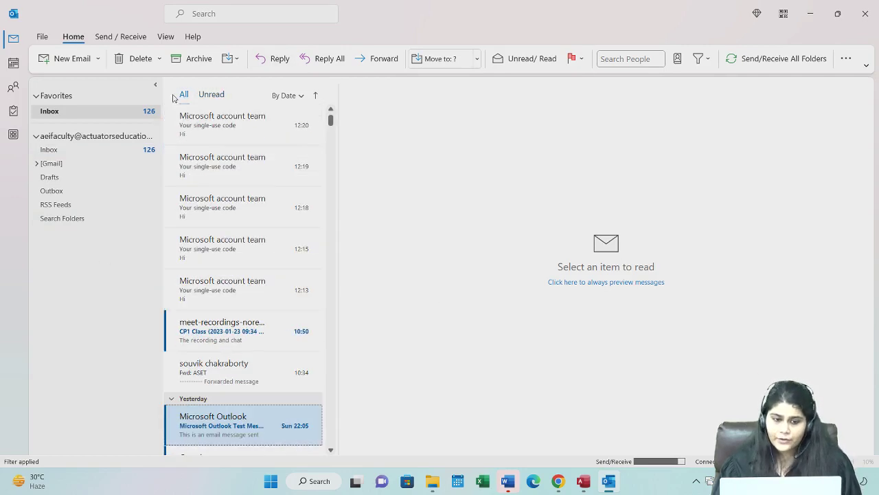
left_click(37, 139)
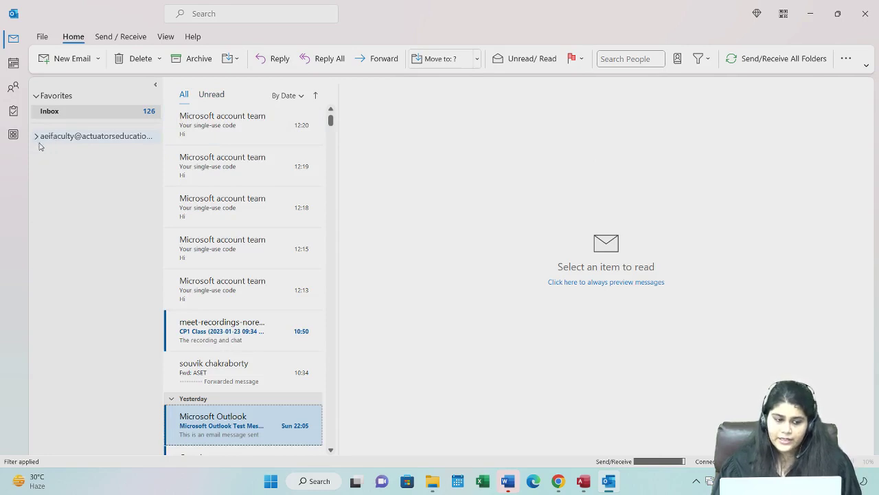
left_click(13, 111)
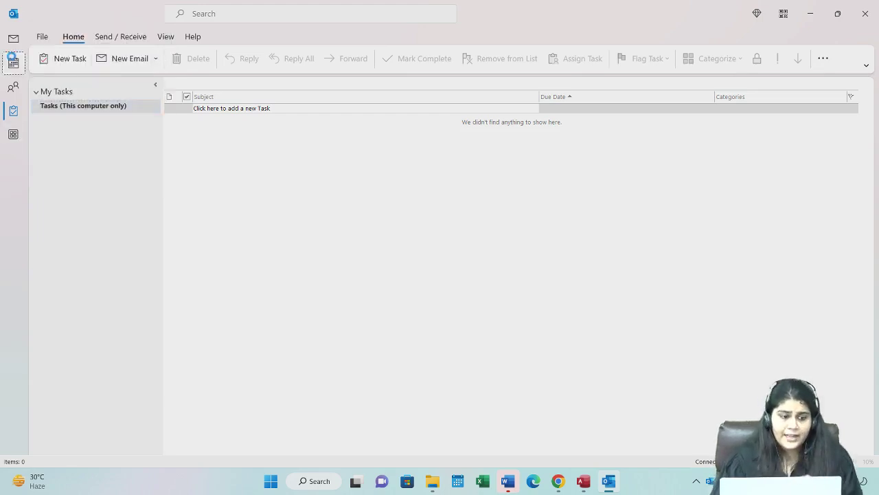
Show the calendar and set its weather location to Kolkata, West Bengal.
left_click(13, 62)
left_click(296, 306)
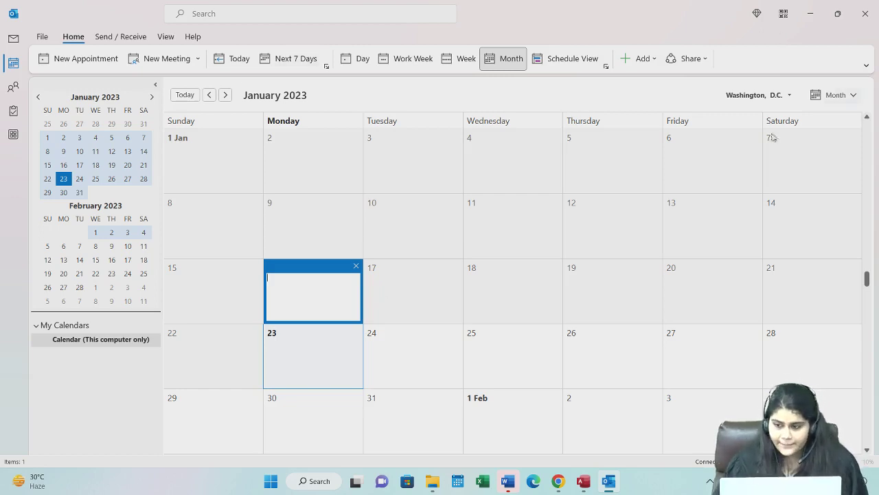
left_click(763, 100)
left_click(767, 105)
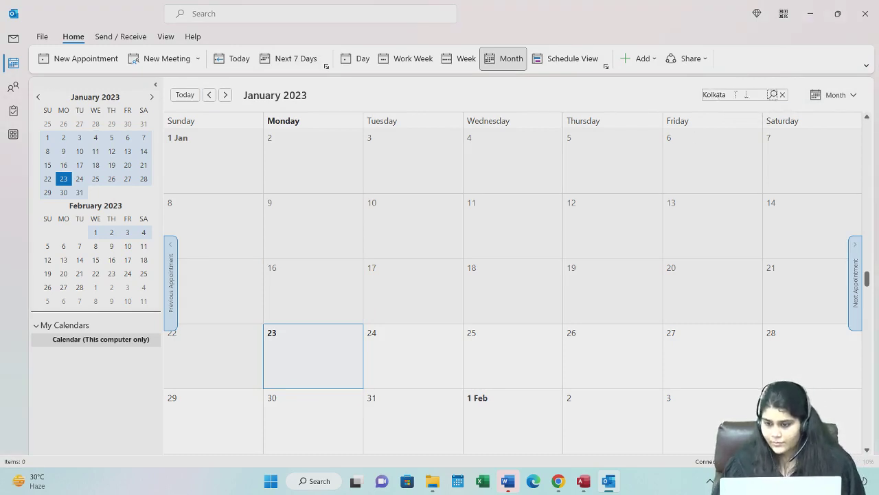
left_click(773, 94)
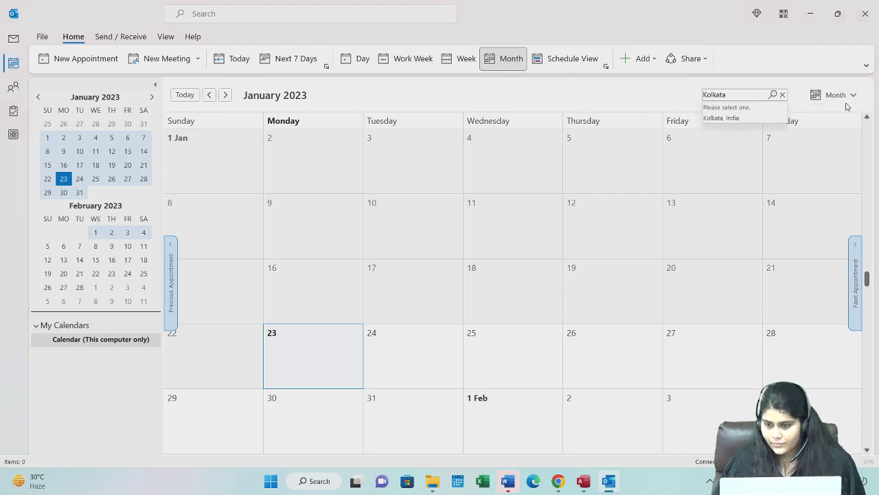
left_click(748, 118)
Select Tuesday 24 January 2023 in the month view, leaving the view type unchanged.
left_click(837, 98)
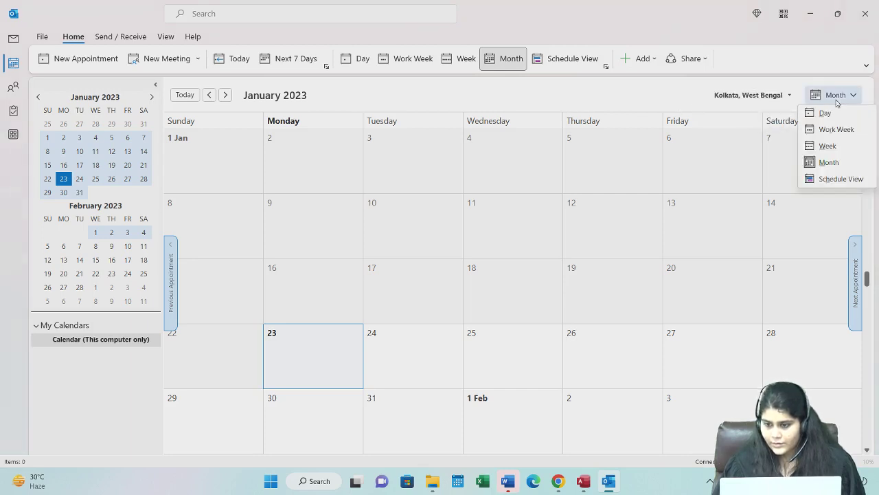
left_click(289, 263)
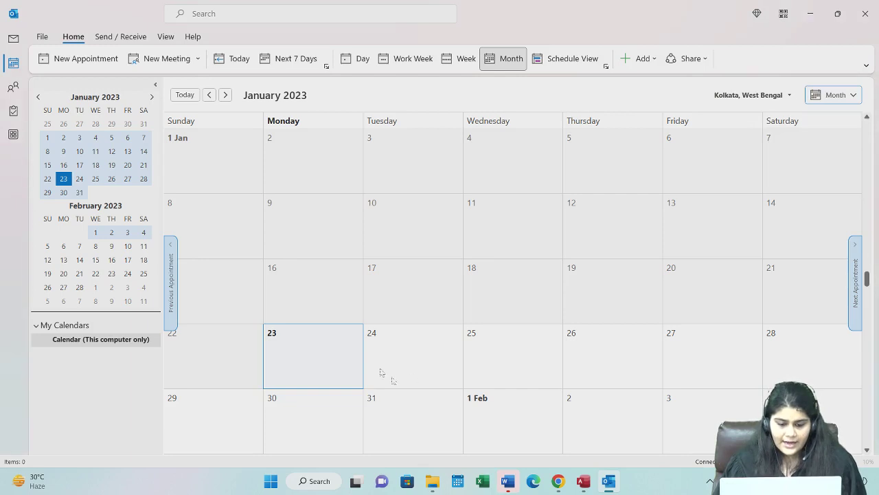
left_click(410, 370)
Create a new event on 24 January and title it 'Bootcamp Day 2'.
double_click(411, 369)
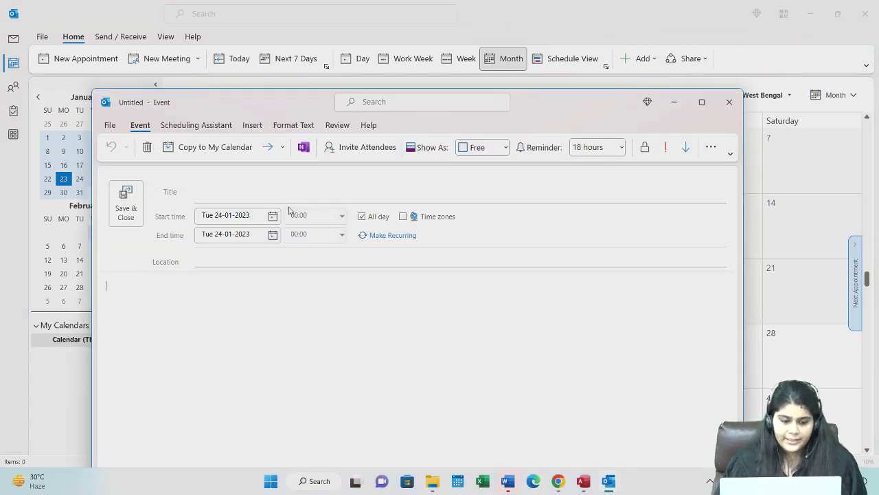
left_click_drag(573, 99, 572, 53)
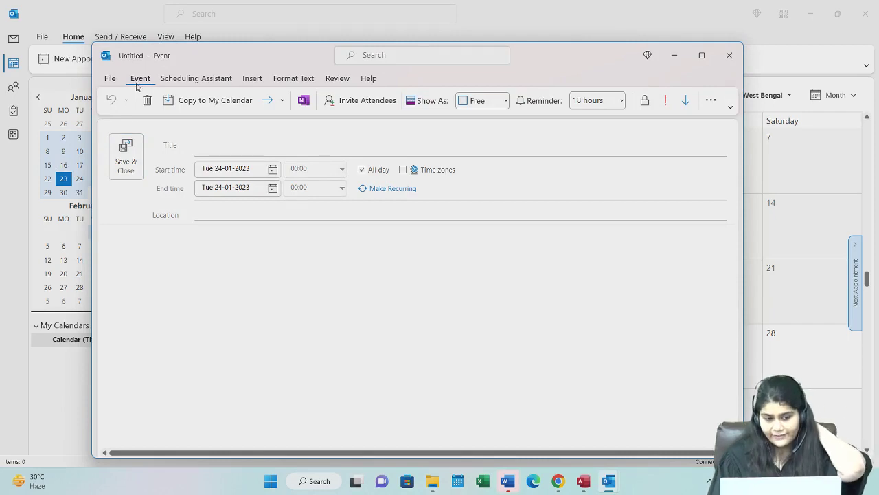
left_click(218, 144)
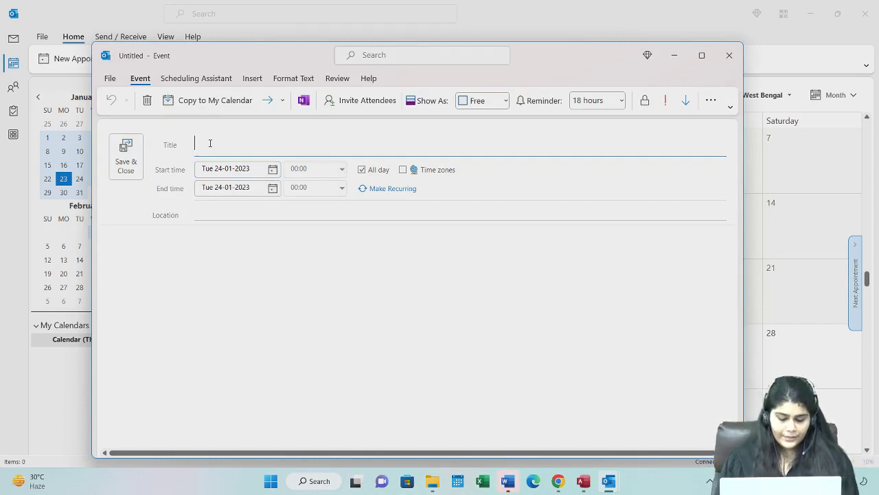
type("Boot")
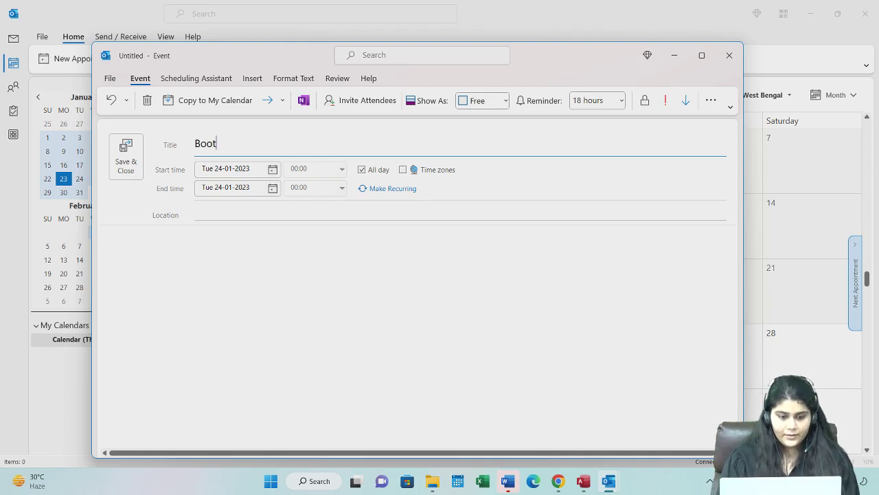
type("camp Da y")
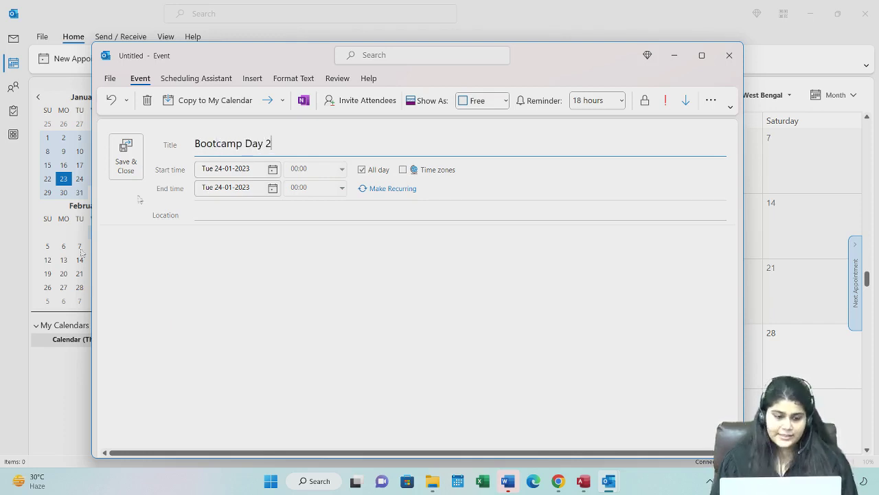
Turn off All day and set the start time to 12:00.
left_click(273, 169)
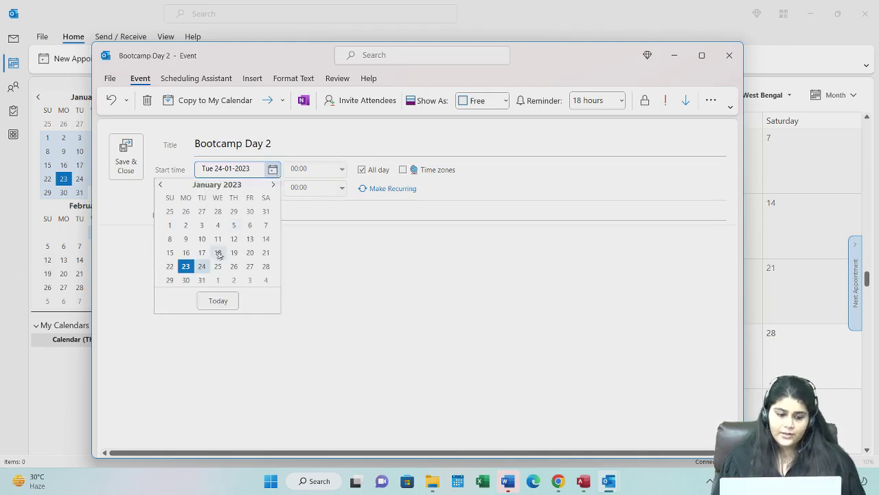
left_click(274, 170)
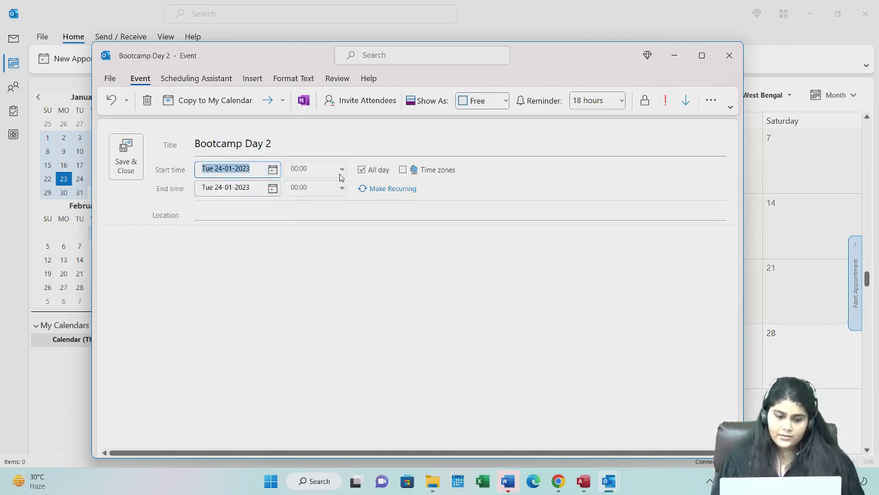
left_click(377, 172)
left_click(342, 169)
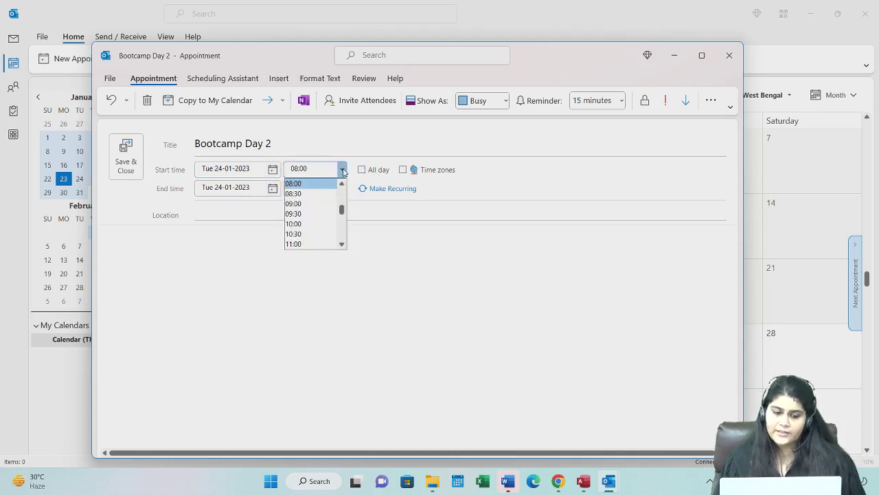
left_click(341, 244)
left_click(342, 244)
left_click(342, 244)
left_click(341, 244)
left_click(309, 224)
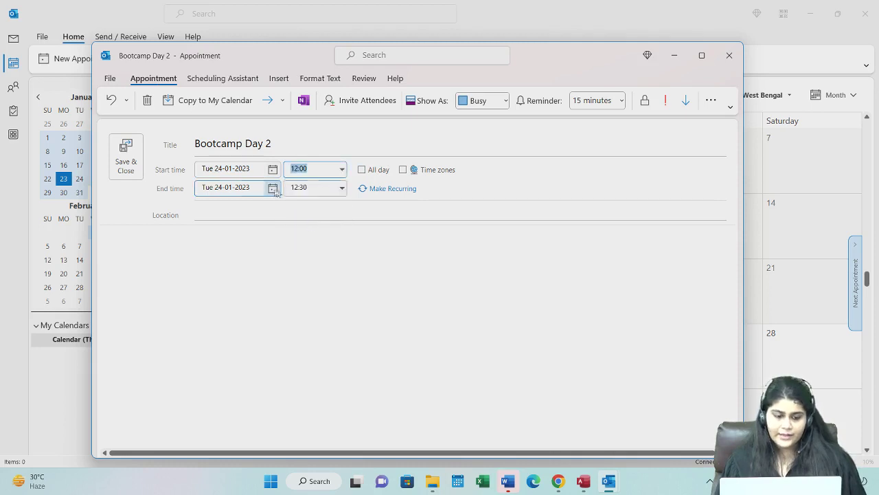
Set the end time to 17:00.
left_click(342, 188)
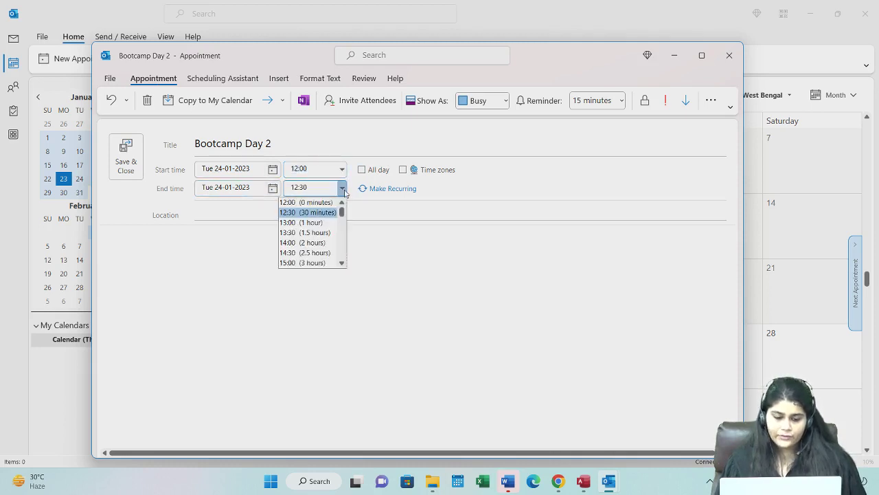
left_click(342, 263)
left_click(341, 264)
left_click(341, 264)
left_click(341, 263)
left_click(341, 264)
left_click(342, 263)
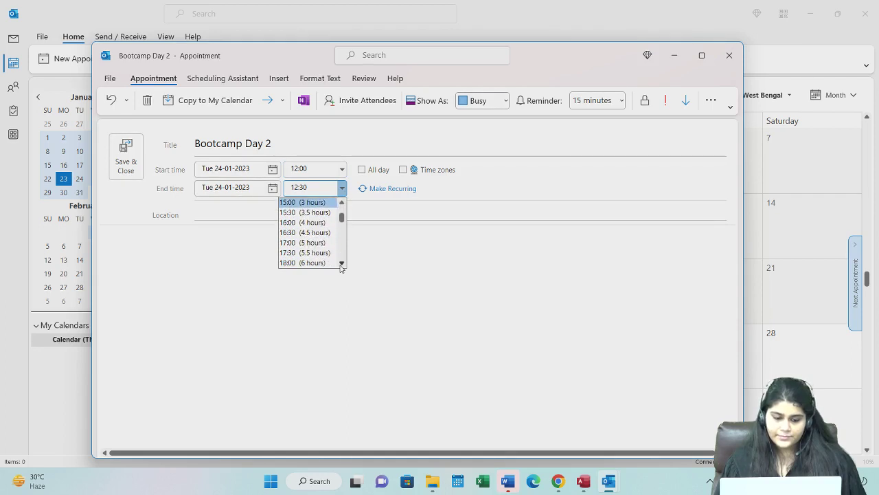
left_click(341, 264)
left_click(306, 233)
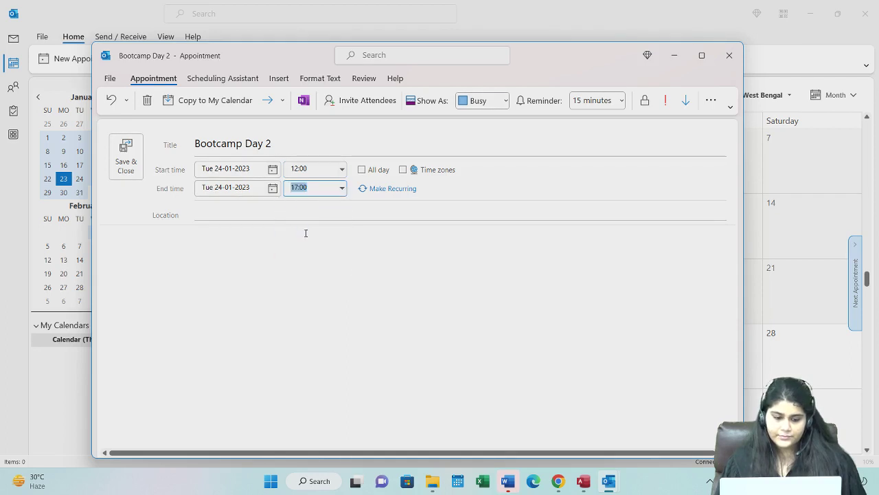
left_click(275, 213)
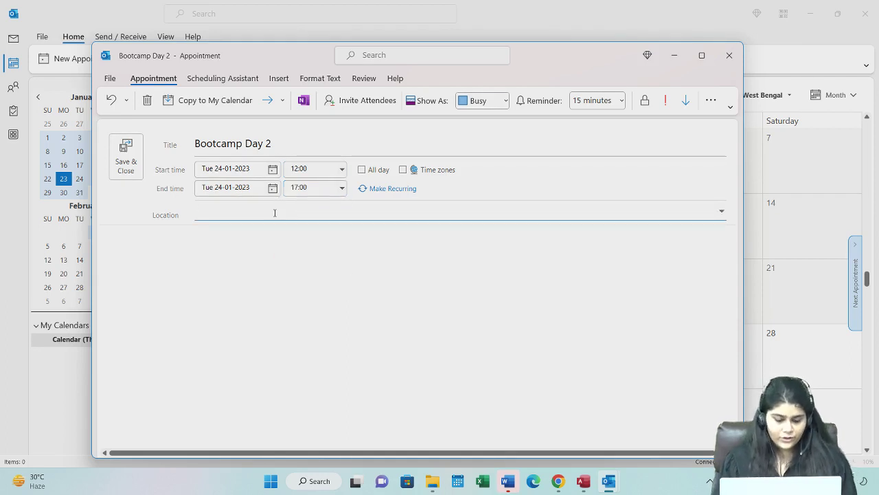
Add location 'Actuators Educational Institute' and the note 'Bootcamp on MS OFFICE'.
type("Acy")
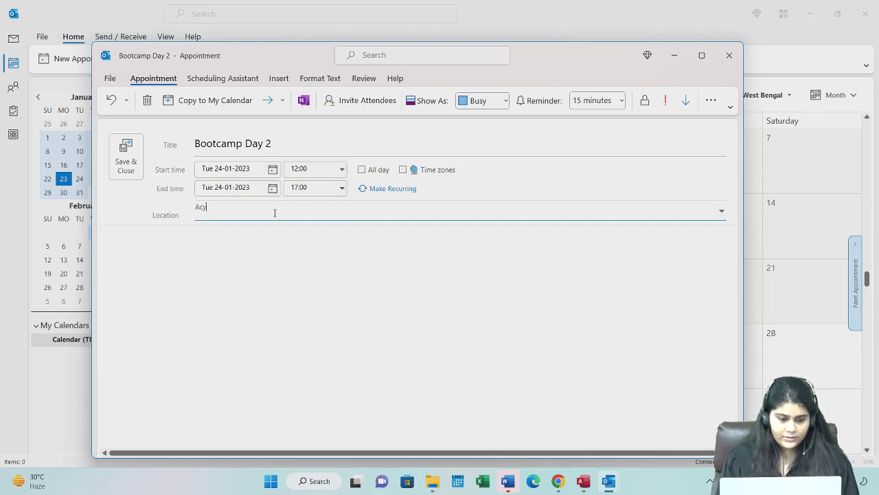
type("ttuatot")
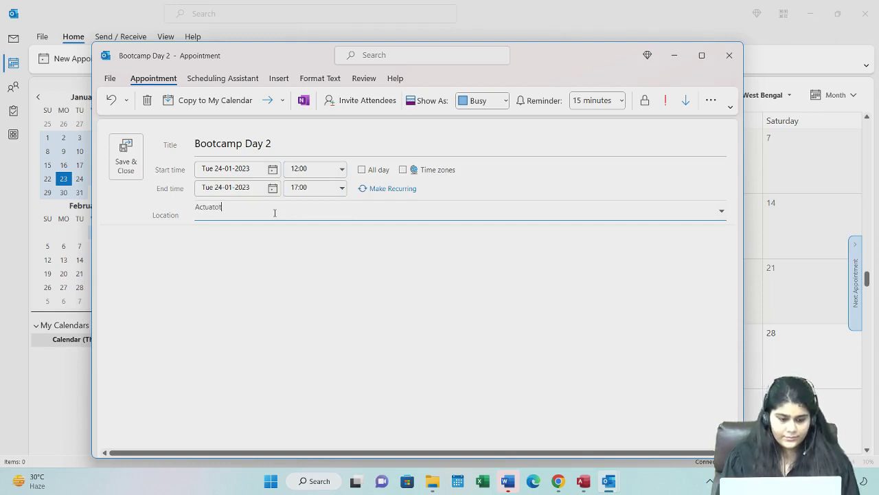
type("s Educ")
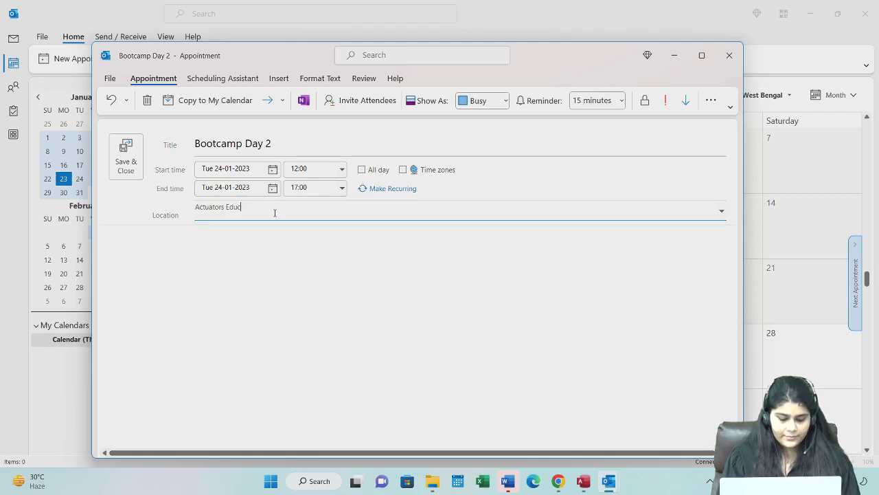
type("ational Institute")
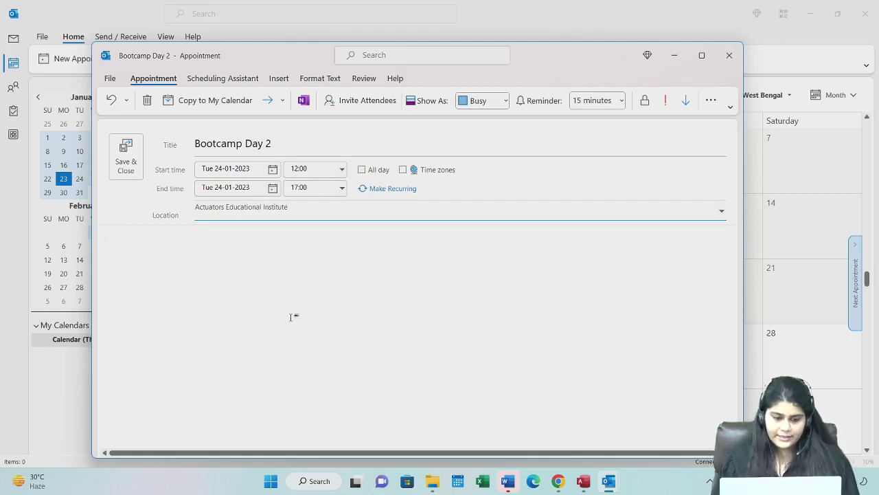
left_click(291, 317)
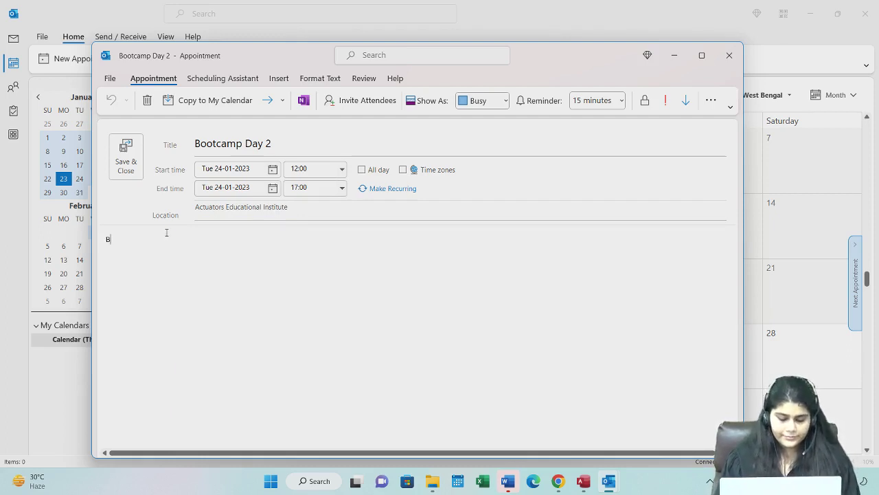
type("Bootcamp on MS OFFICE")
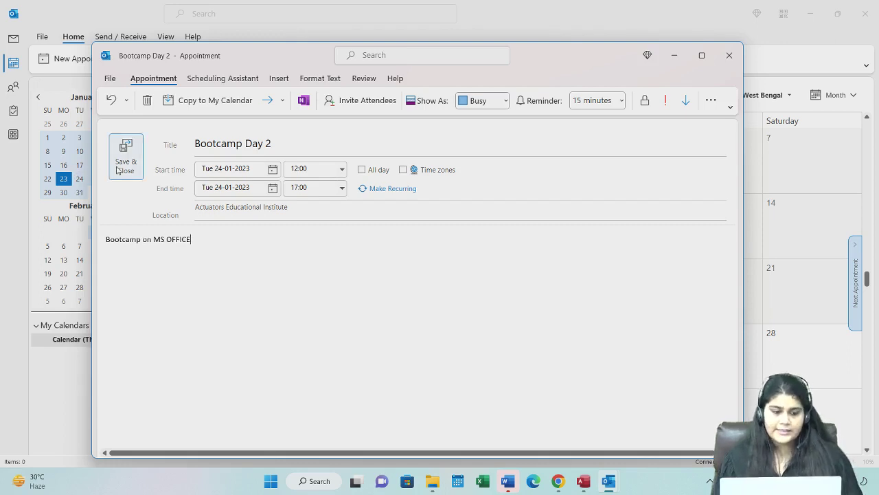
Turn the Bootcamp Day 2 appointment into a meeting with Invite Attendees.
left_click(343, 103)
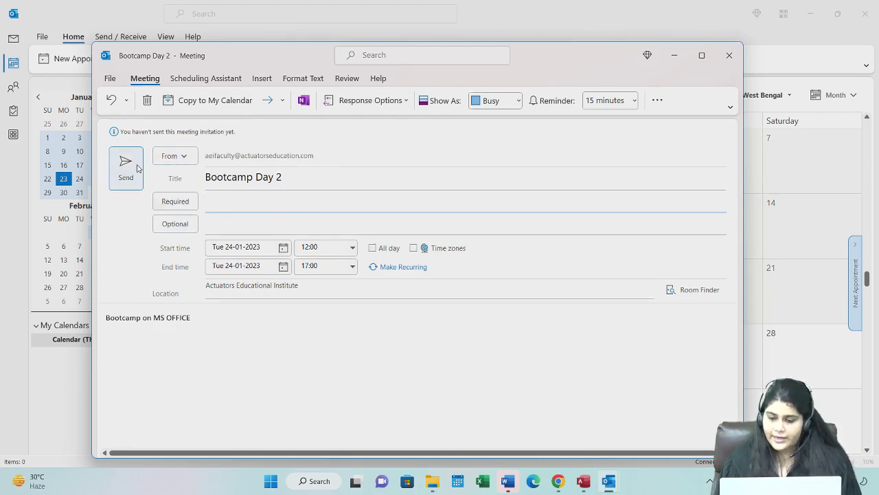
left_click(506, 103)
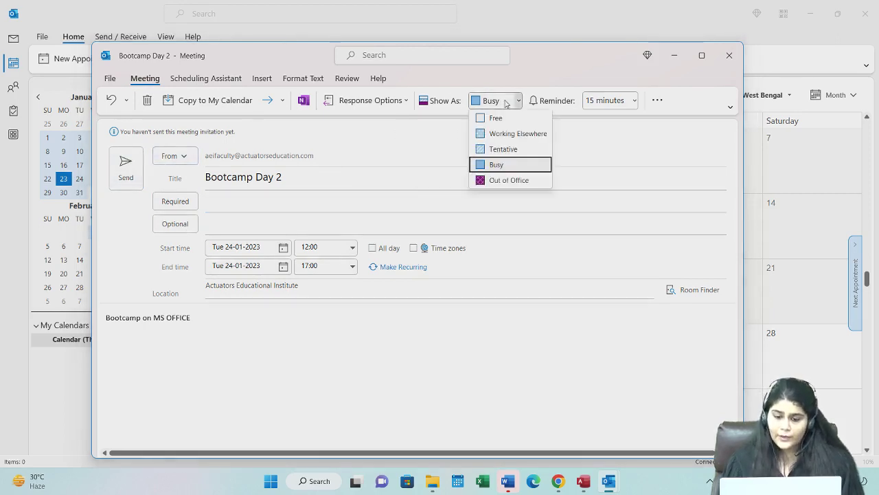
left_click(506, 103)
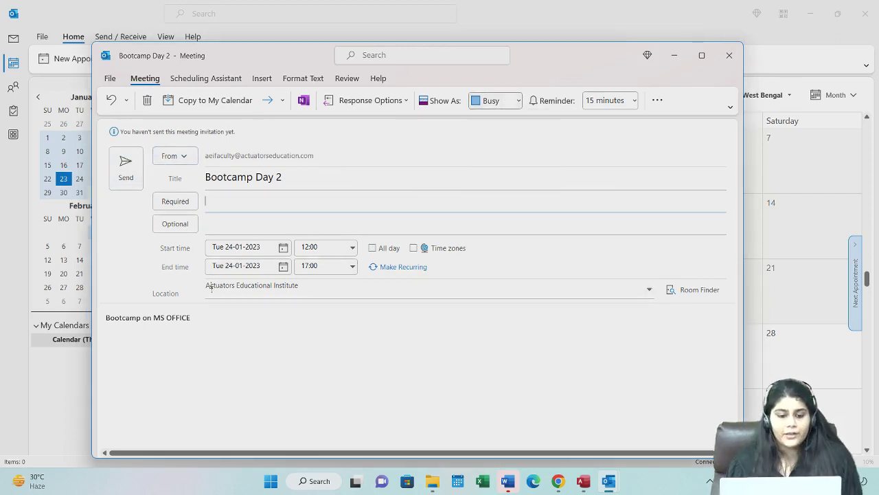
left_click(500, 103)
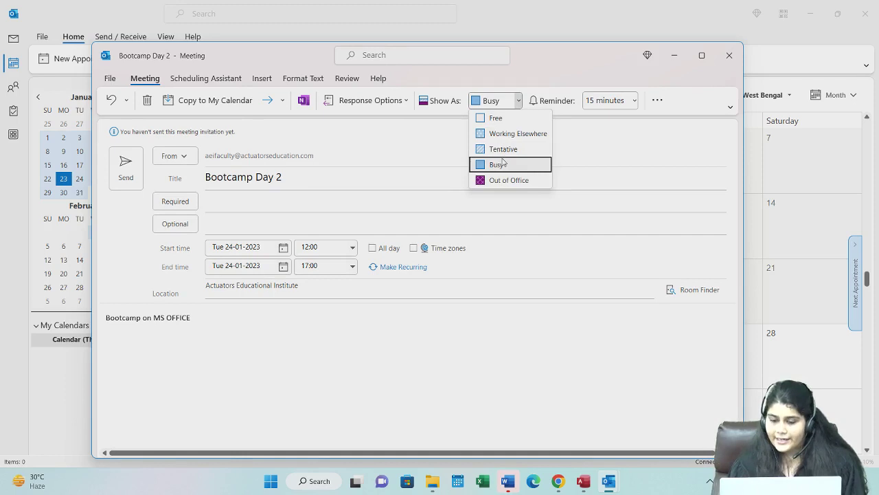
left_click(522, 102)
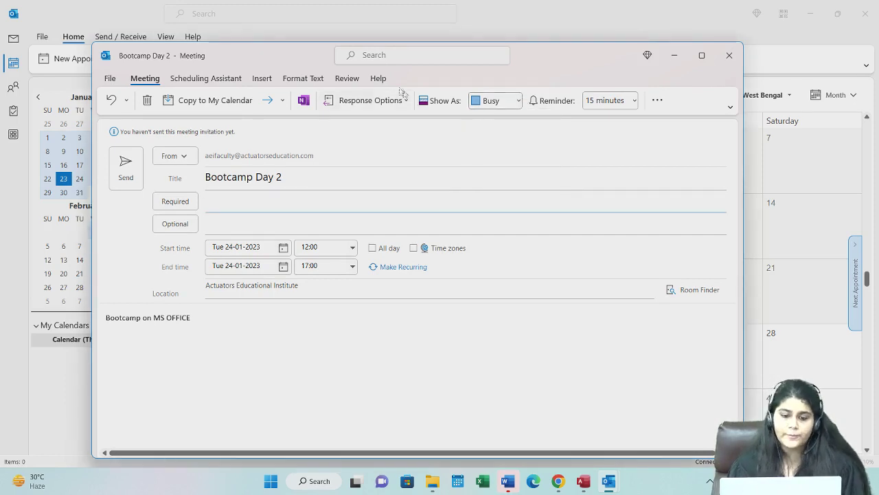
left_click(398, 101)
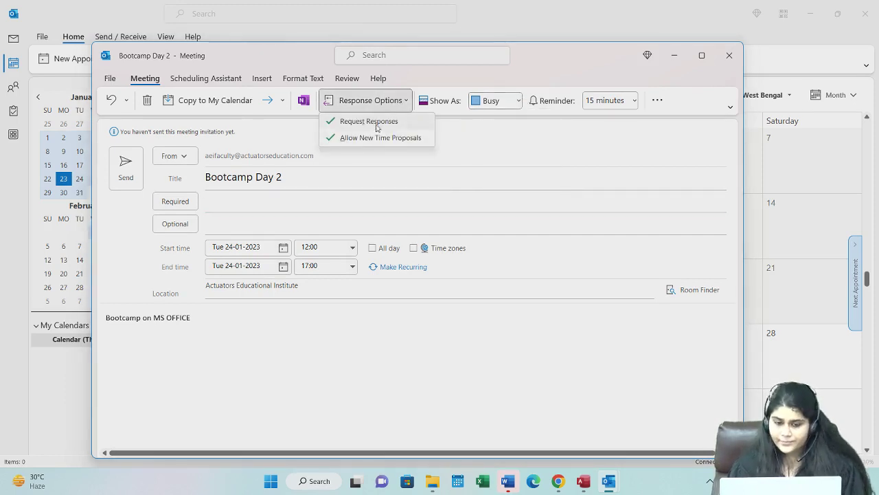
left_click(376, 102)
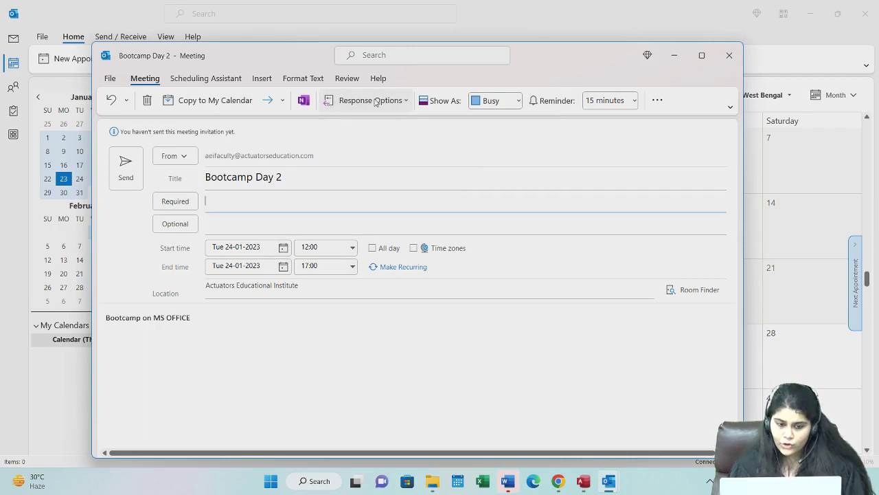
Copy the meeting to my calendar as accepted and save the changes.
left_click(230, 106)
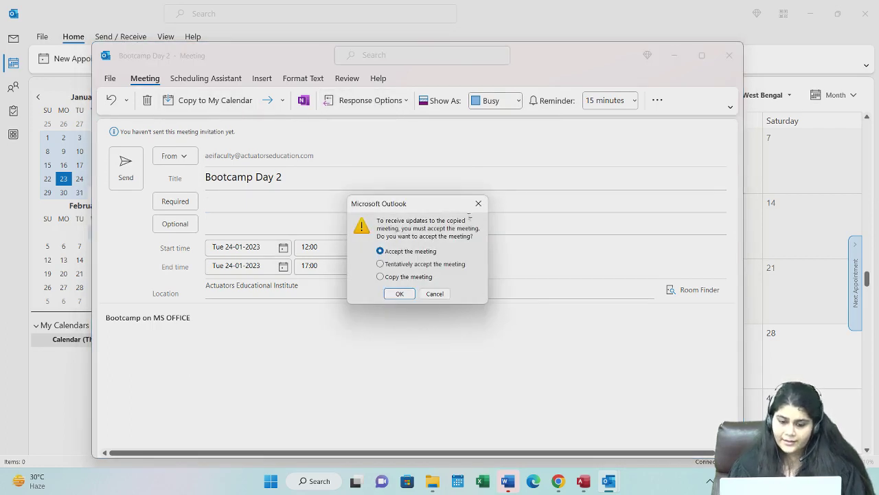
left_click(402, 294)
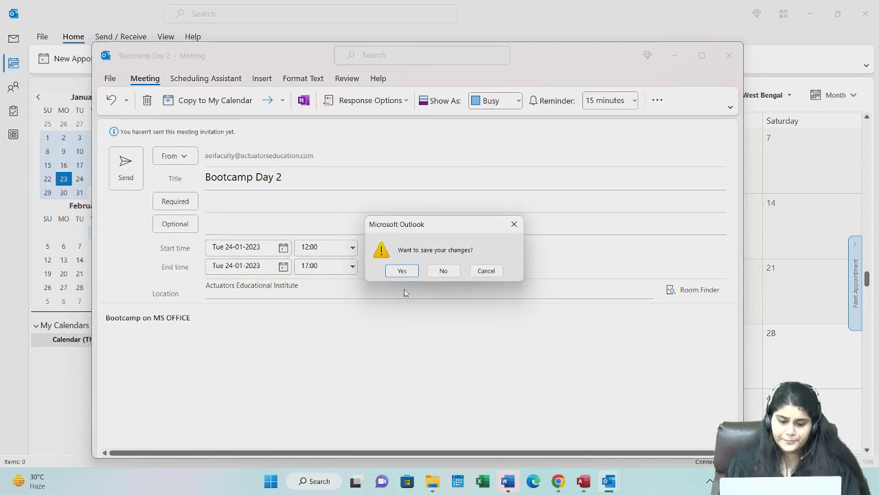
left_click(401, 271)
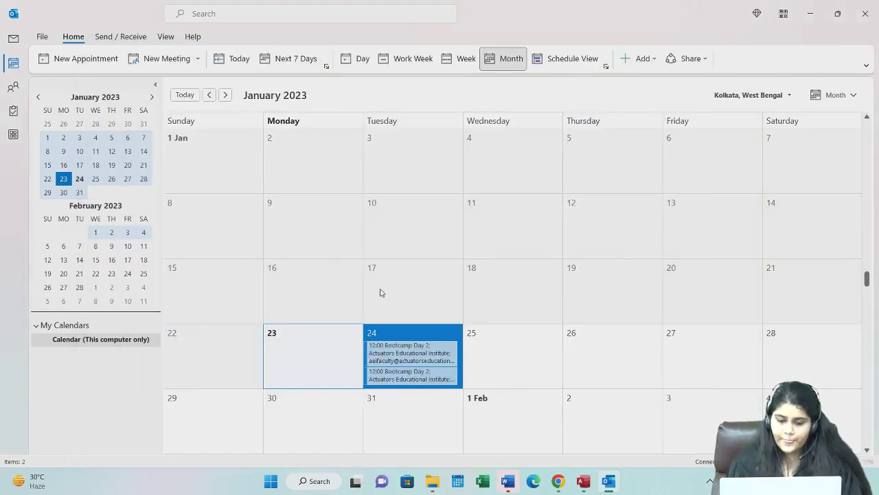
scroll(379, 290, "down", 5)
scroll(380, 232, "up", 5)
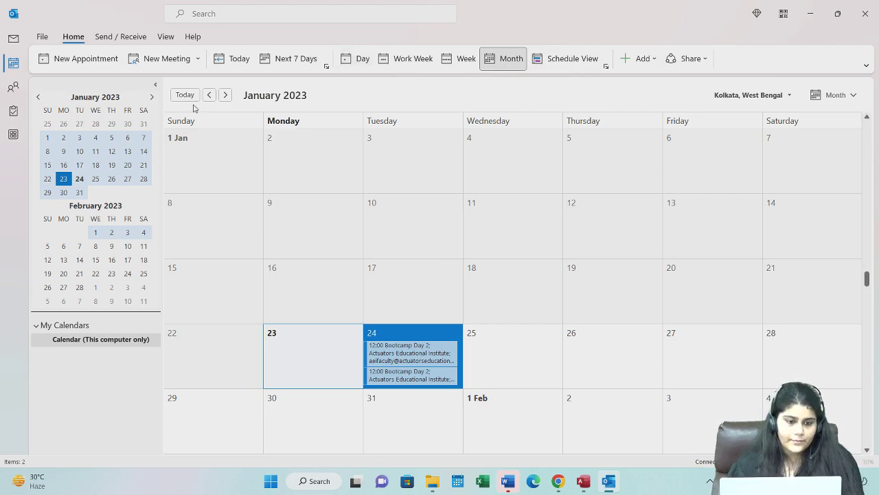
Switch to Mail and open the File tab's Account Information page.
left_click(17, 47)
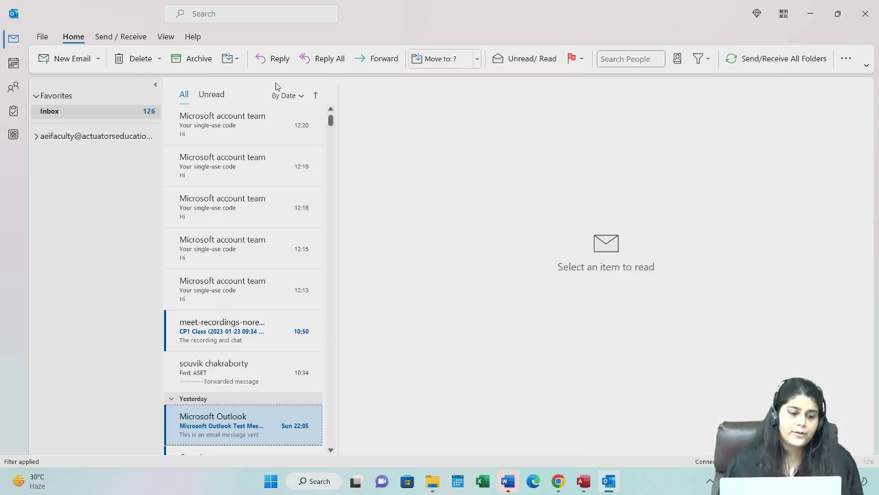
left_click(108, 40)
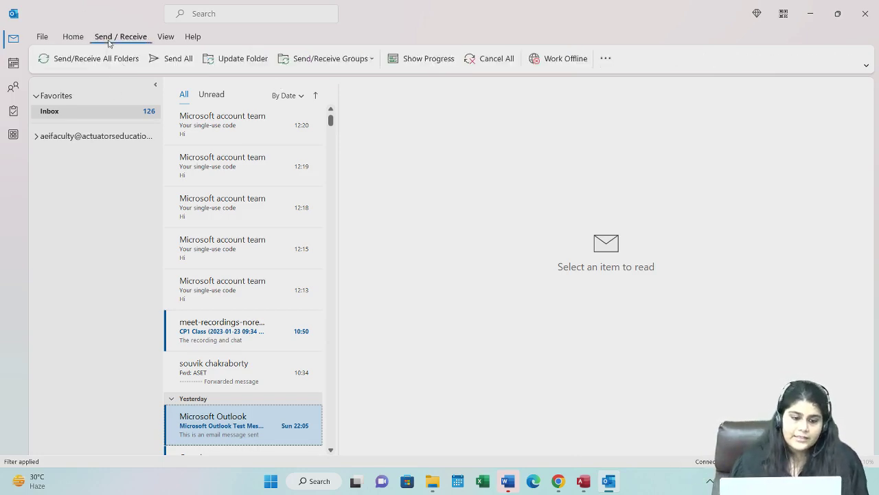
left_click(63, 43)
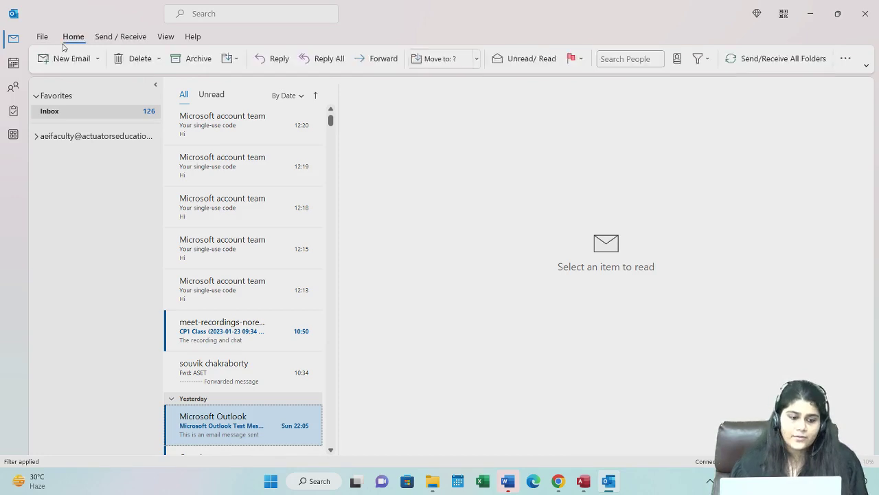
left_click(43, 37)
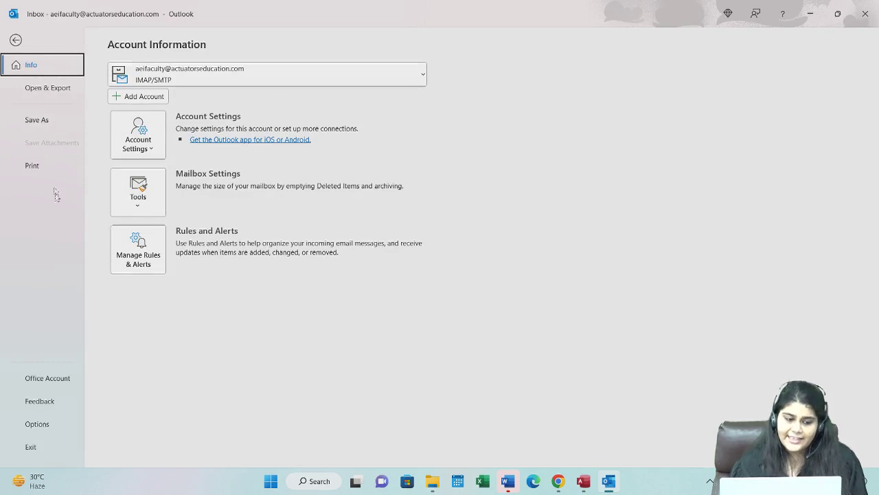
Leave the Account Information page and return to the Inbox.
left_click(16, 40)
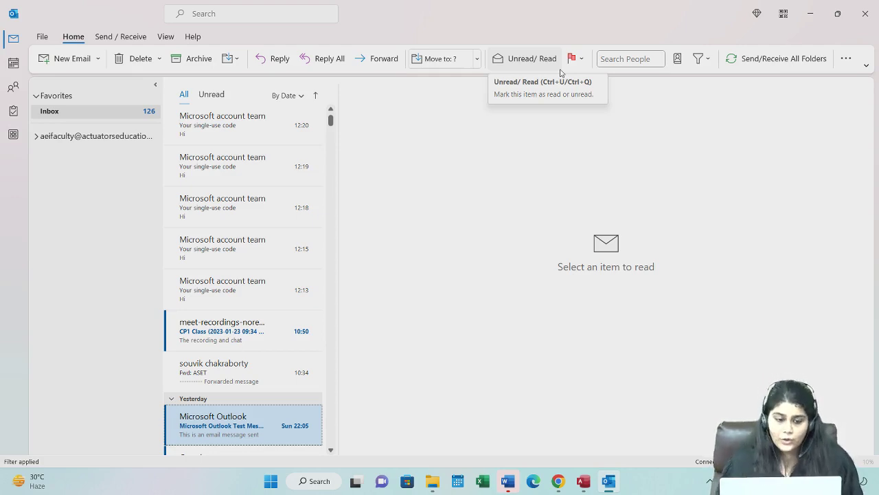
mouse_move(317, 219)
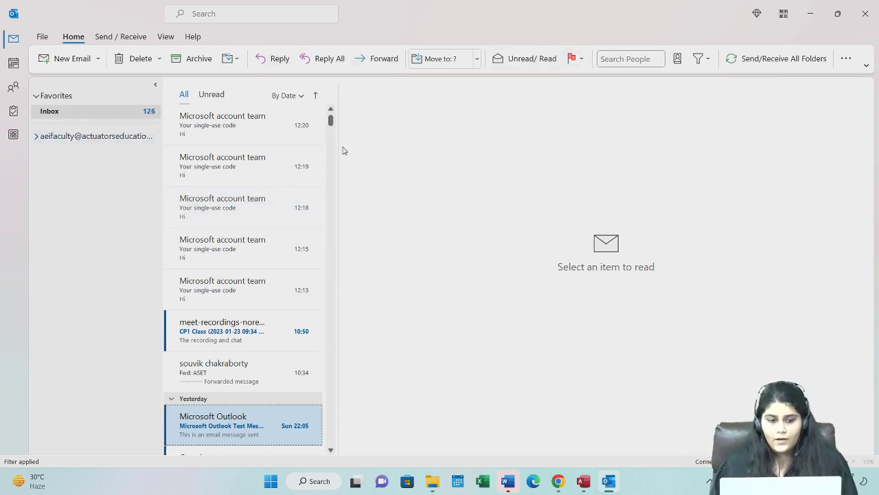
Move the Inbox ribbon from the Send / Receive commands to the View and arrangement commands.
left_click(134, 37)
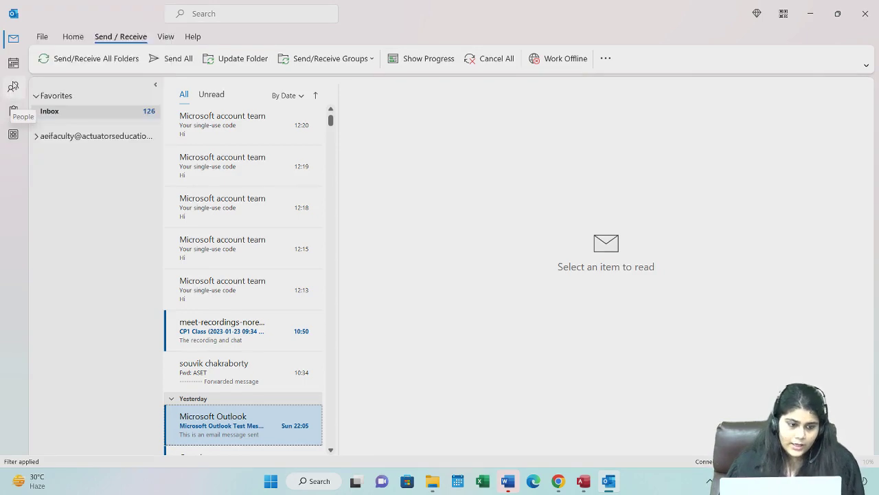
mouse_move(13, 85)
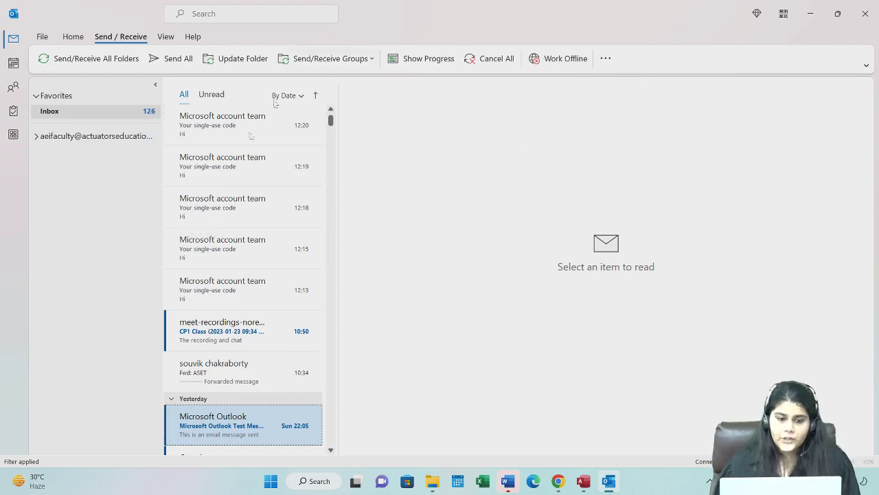
left_click(167, 43)
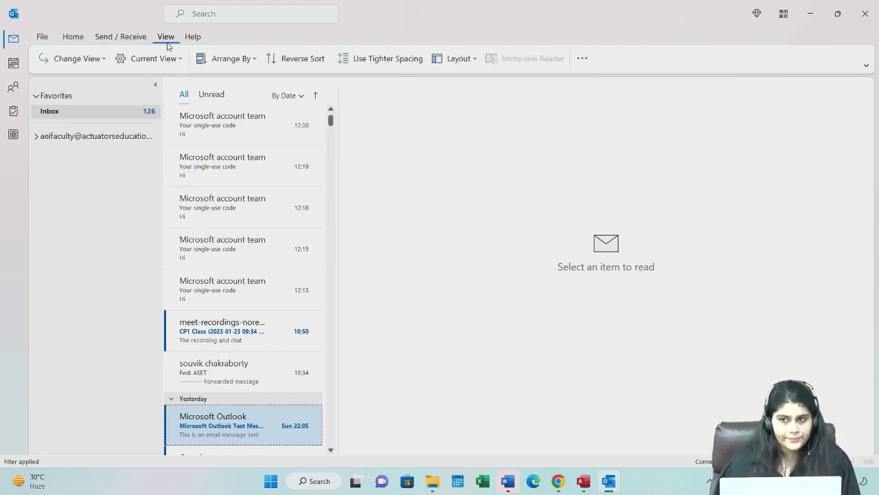